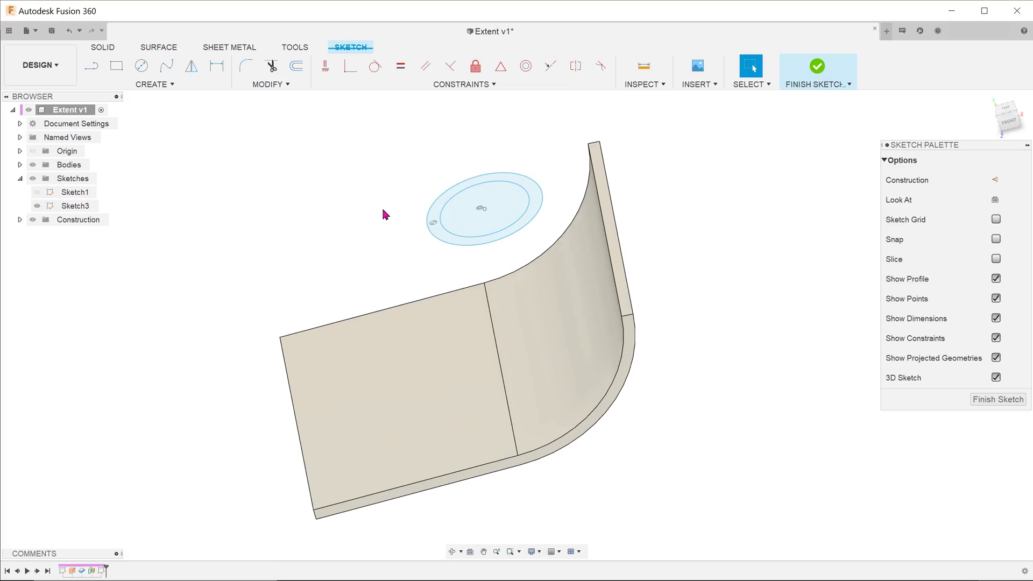
Orbit around the bent plate to look down on Sketch3's ring profile
mouse_move(383, 214)
shift+middle_down()
mouse_move(353, 219)
mouse_move(340, 208)
mouse_move(346, 226)
mouse_move(347, 193)
shift+middle_up()
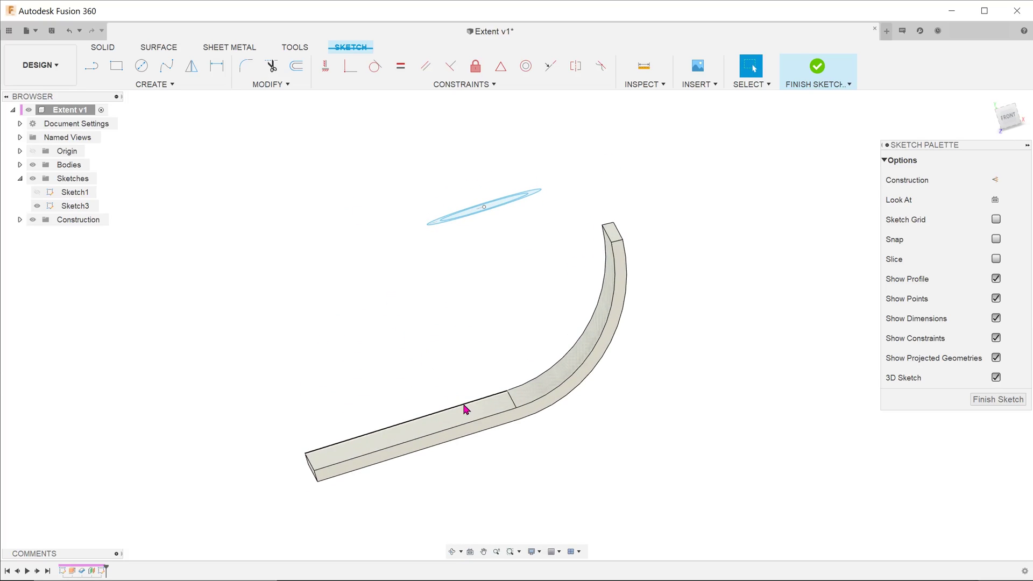
mouse_move(373, 305)
shift+middle_down()
mouse_move(369, 313)
mouse_move(411, 272)
shift+middle_up()
Extrude the ring profile -24.599 mm down toward the bent plate as a Join operation
click(436, 210)
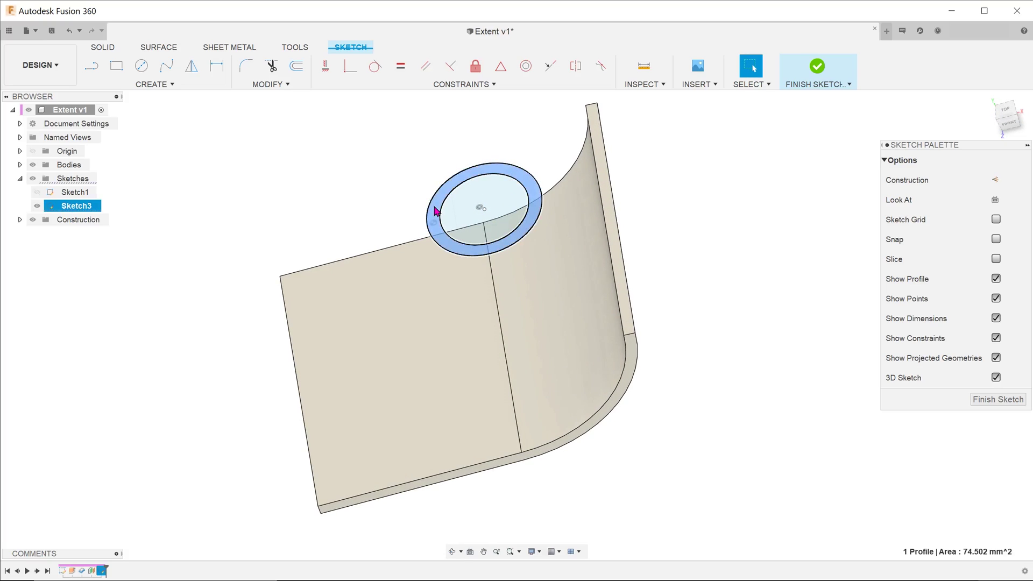
key(e)
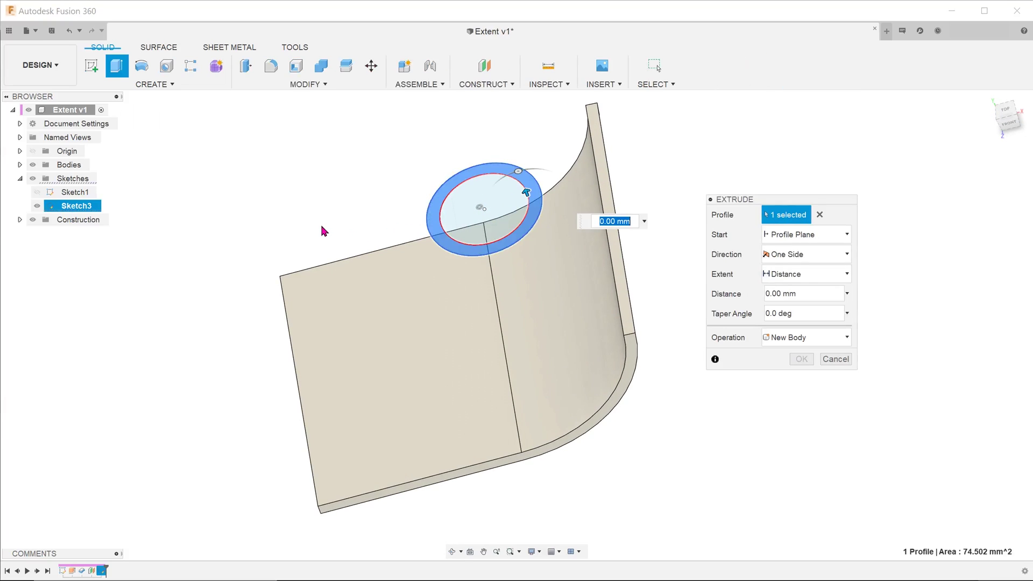
mouse_move(325, 228)
shift+middle_down()
mouse_move(322, 218)
mouse_move(330, 242)
mouse_move(318, 203)
shift+middle_up()
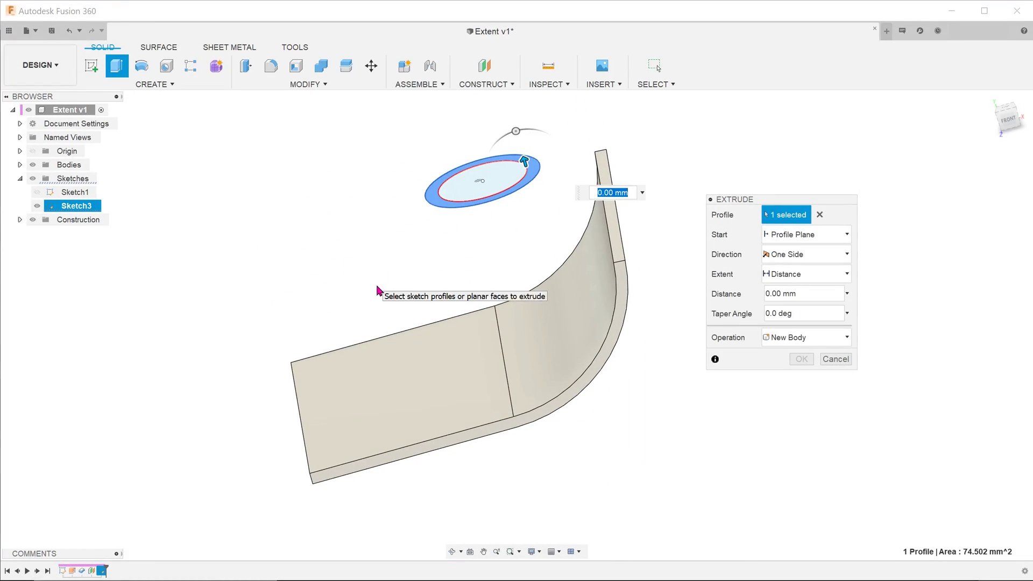
click(432, 367)
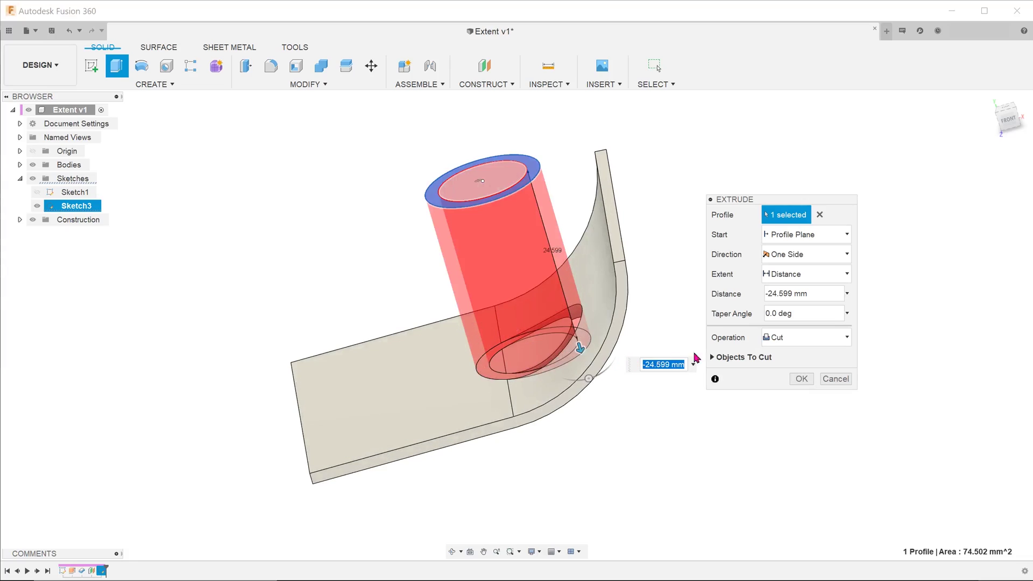
click(807, 337)
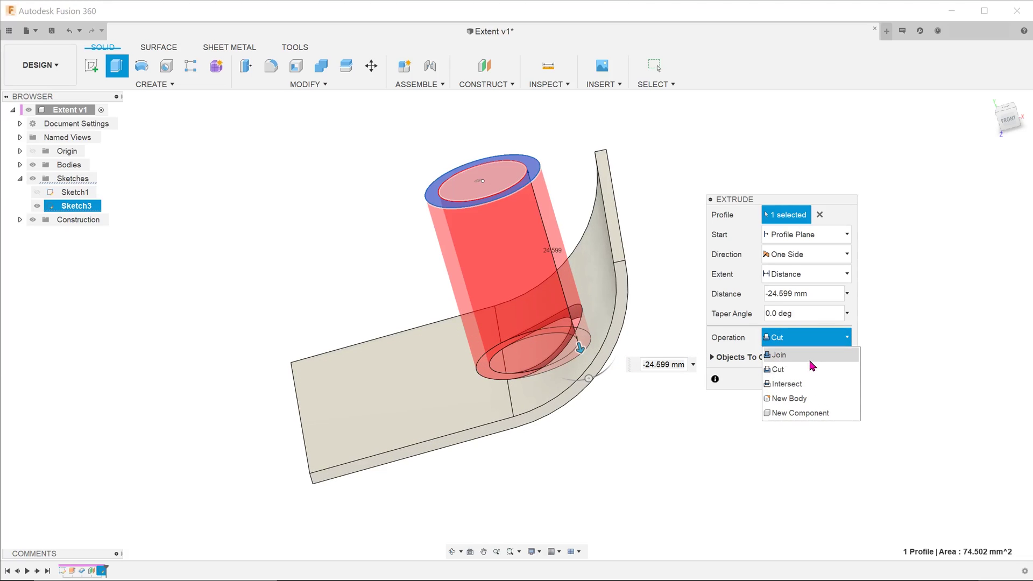
click(812, 357)
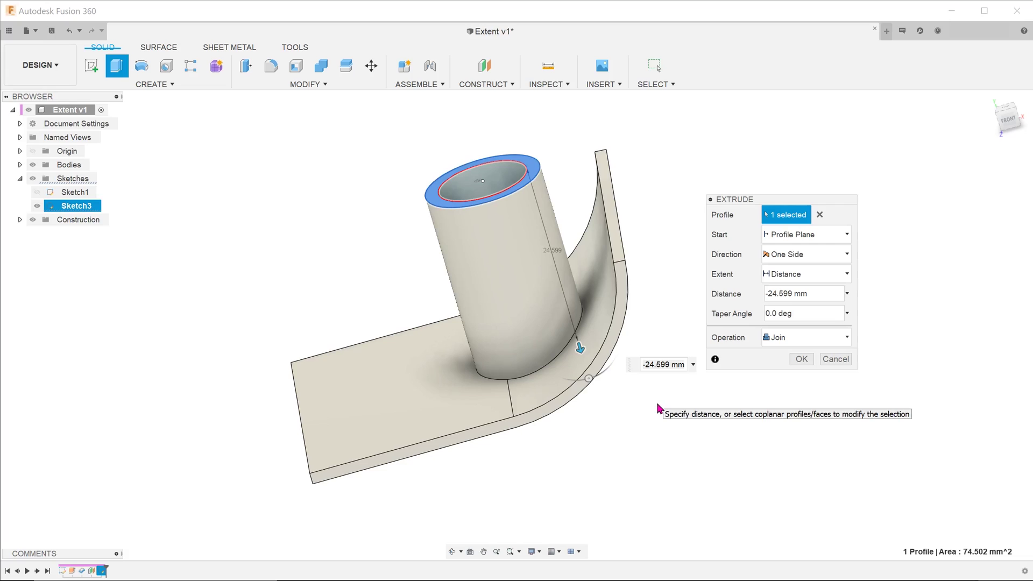
mouse_move(659, 409)
shift+middle_down()
mouse_move(606, 393)
mouse_move(675, 411)
shift+middle_up()
Set the tube's extent to To Object, ending on the plate's curved wall face
click(833, 274)
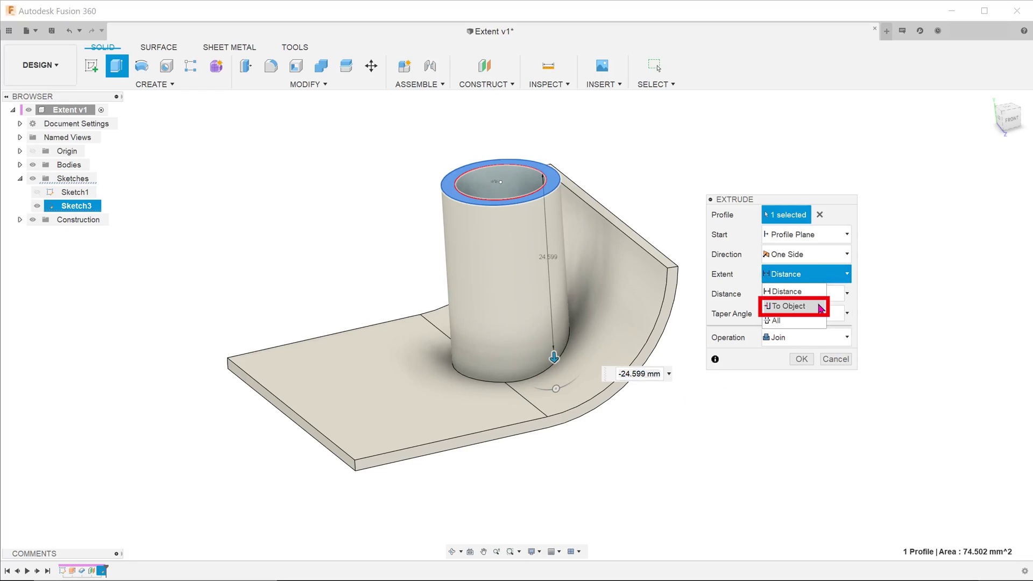
click(819, 306)
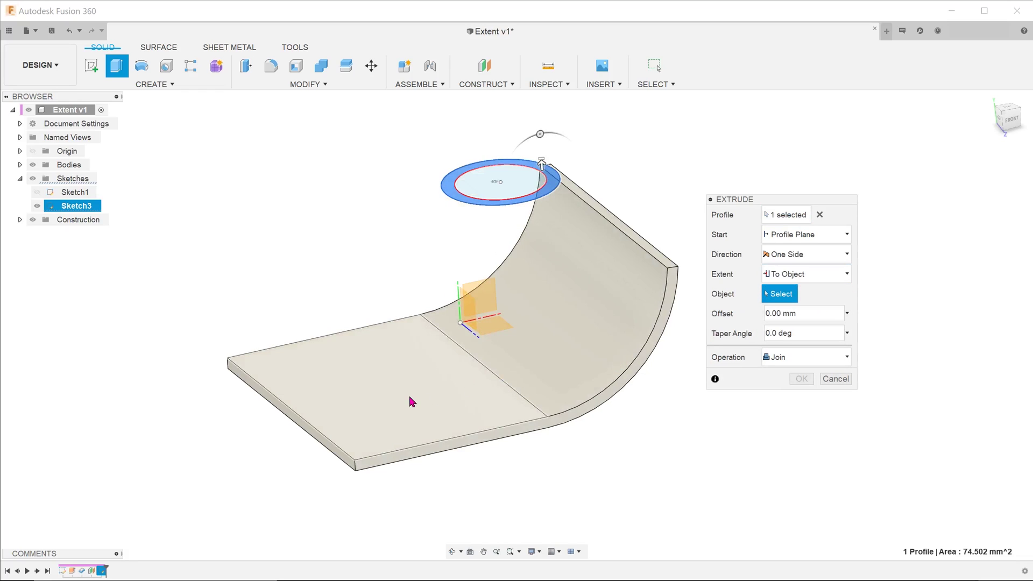
click(411, 399)
shift+middle_drag(660, 441, 638, 436)
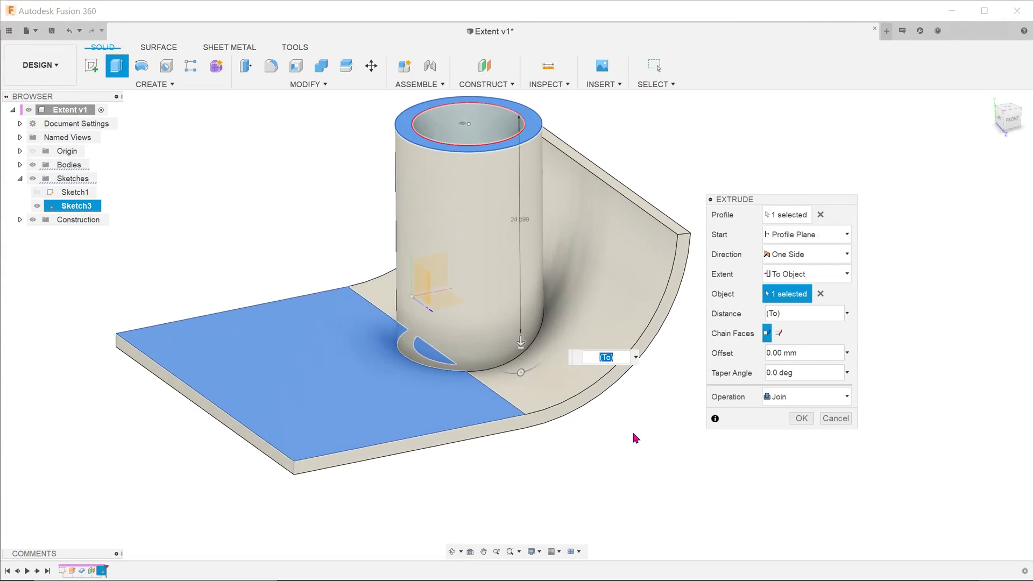
click(609, 287)
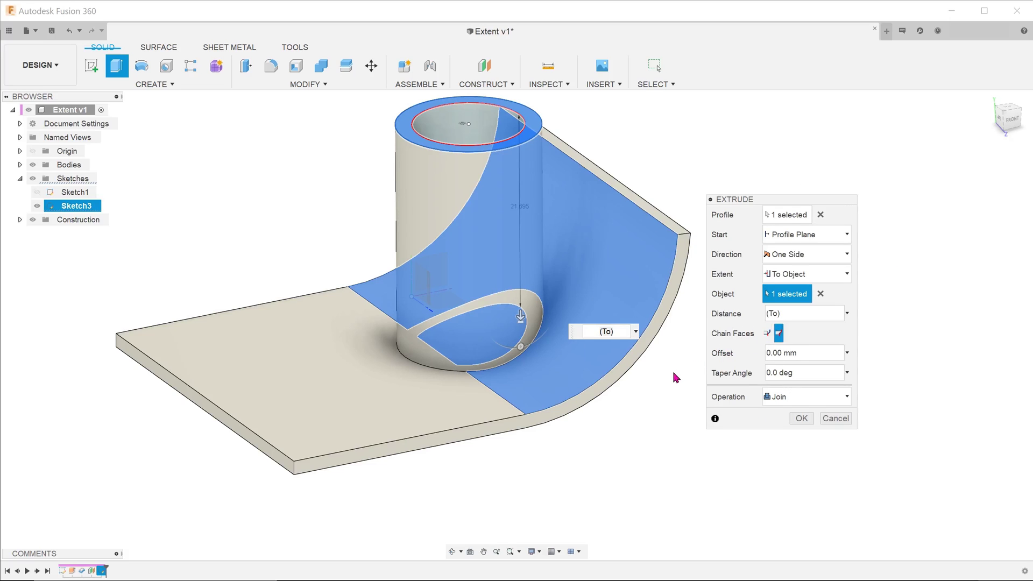
Orbit slightly to view the tube meeting the curved wall
shift+middle_drag(668, 371, 369, 283)
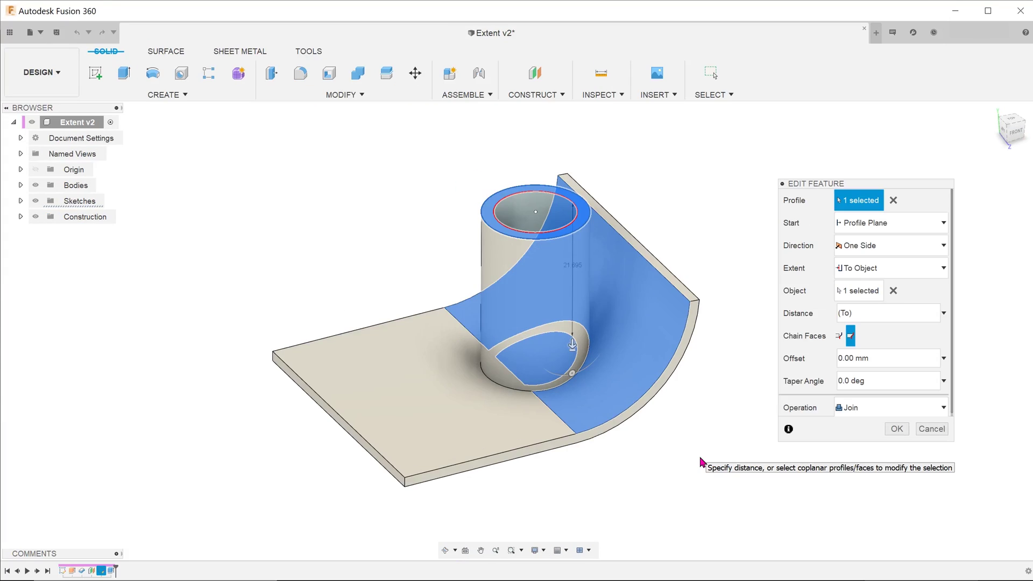
Replace the face target with the whole Body2 as the tube's To Object end
click(894, 292)
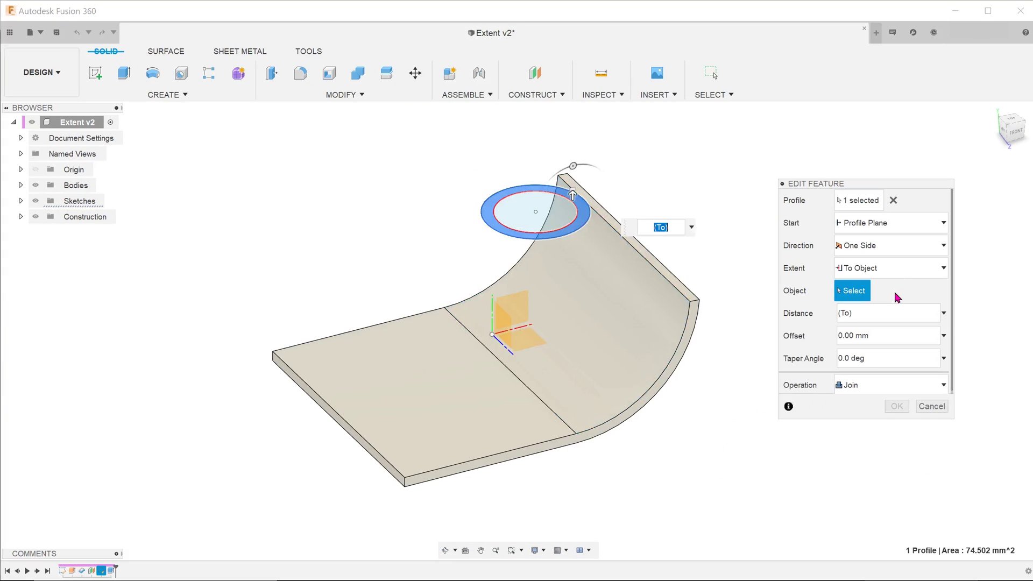
click(20, 185)
click(75, 217)
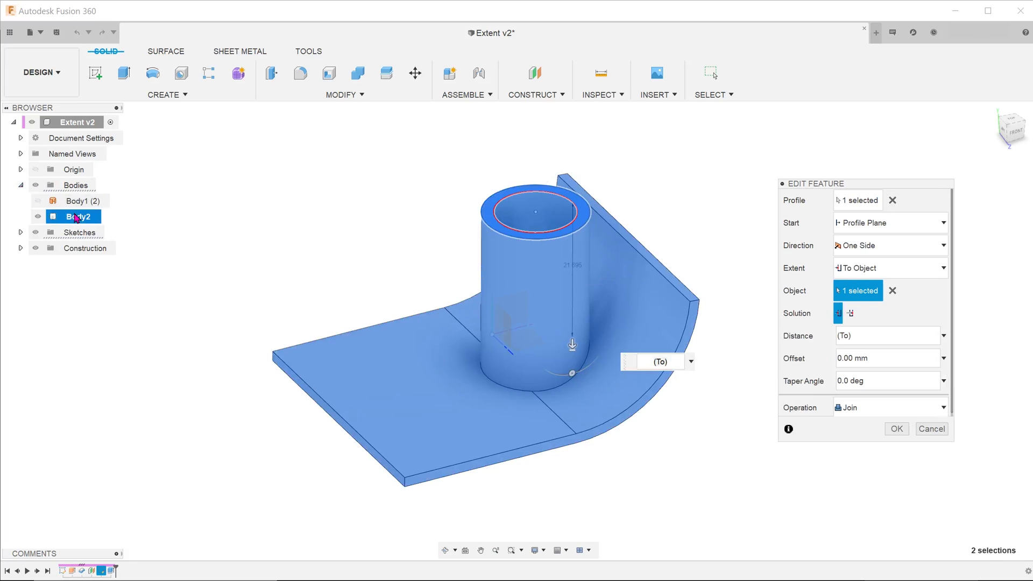
scroll(699, 474, up, 3)
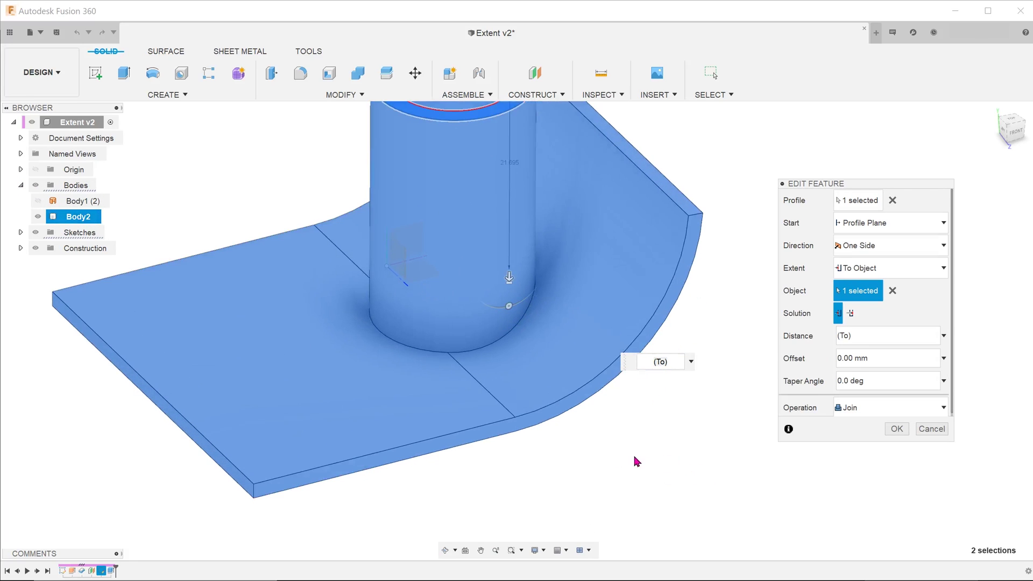
mouse_move(634, 461)
shift+middle_down()
mouse_move(606, 440)
mouse_move(607, 425)
mouse_move(682, 491)
mouse_move(653, 479)
mouse_move(623, 438)
mouse_move(629, 454)
mouse_move(652, 455)
shift+middle_up()
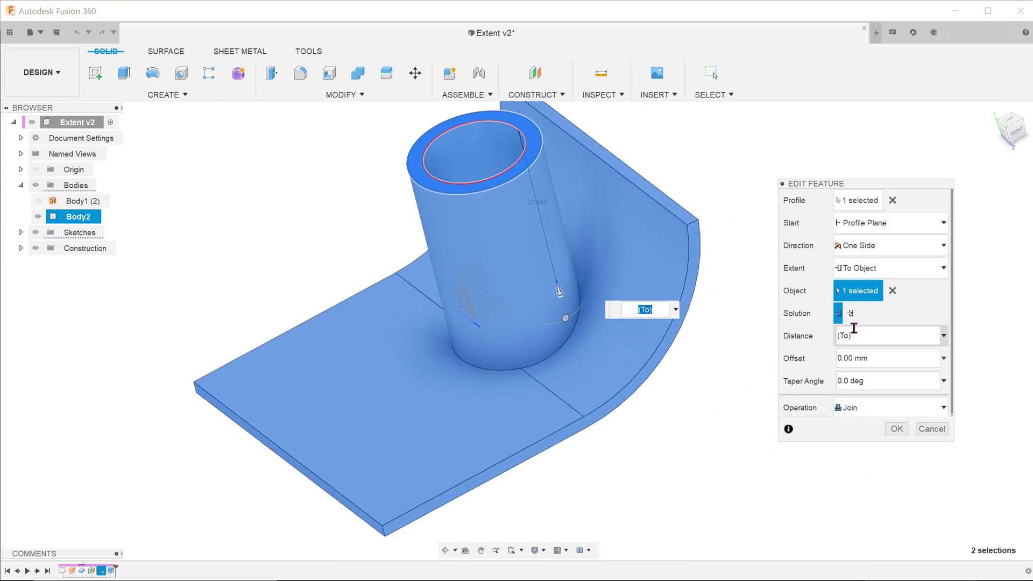
Switch the tube's extent to All and inspect the plate from the side
click(941, 268)
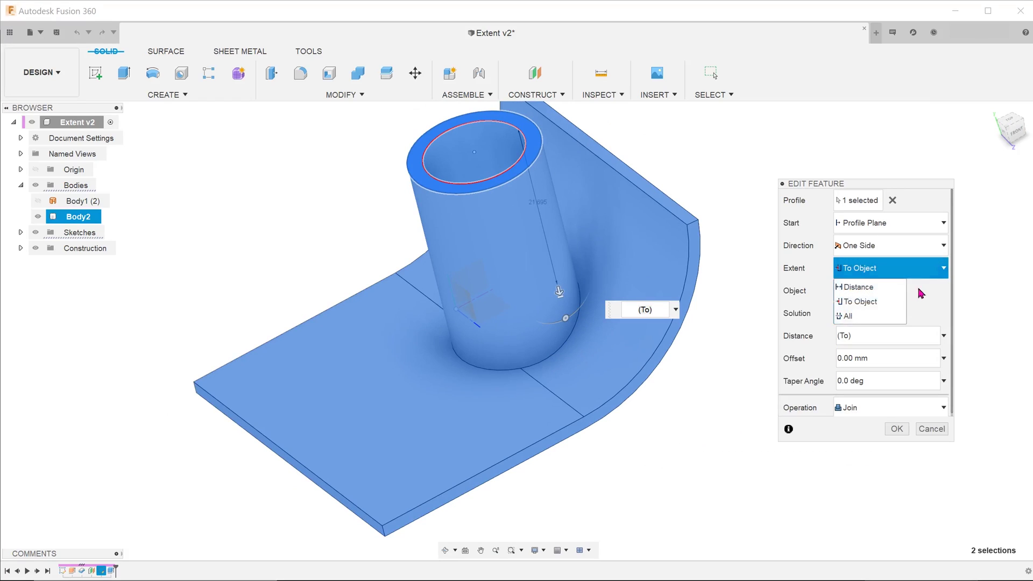
click(903, 316)
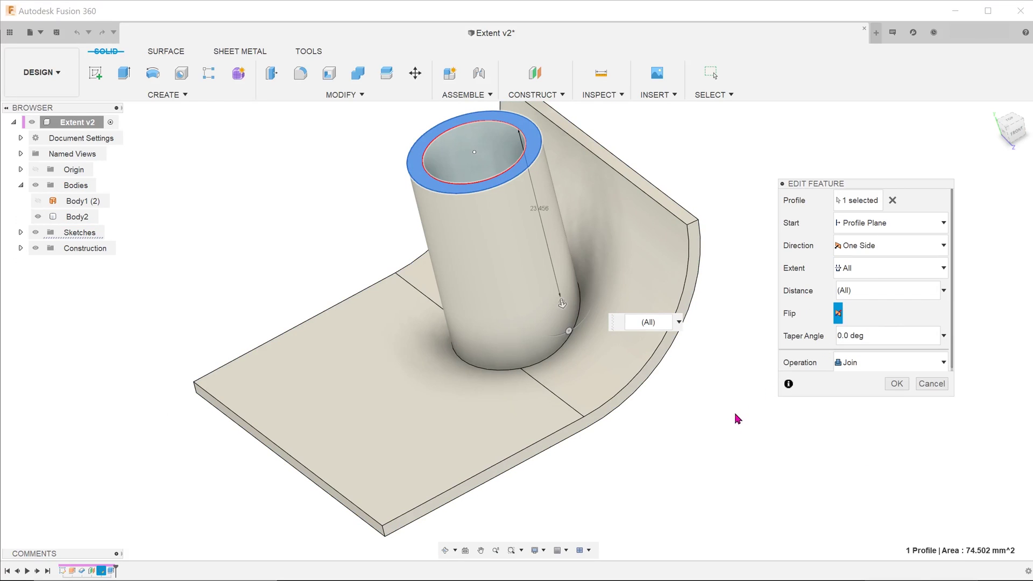
scroll(721, 421, up, 3)
shift+middle_drag(707, 422, 674, 386)
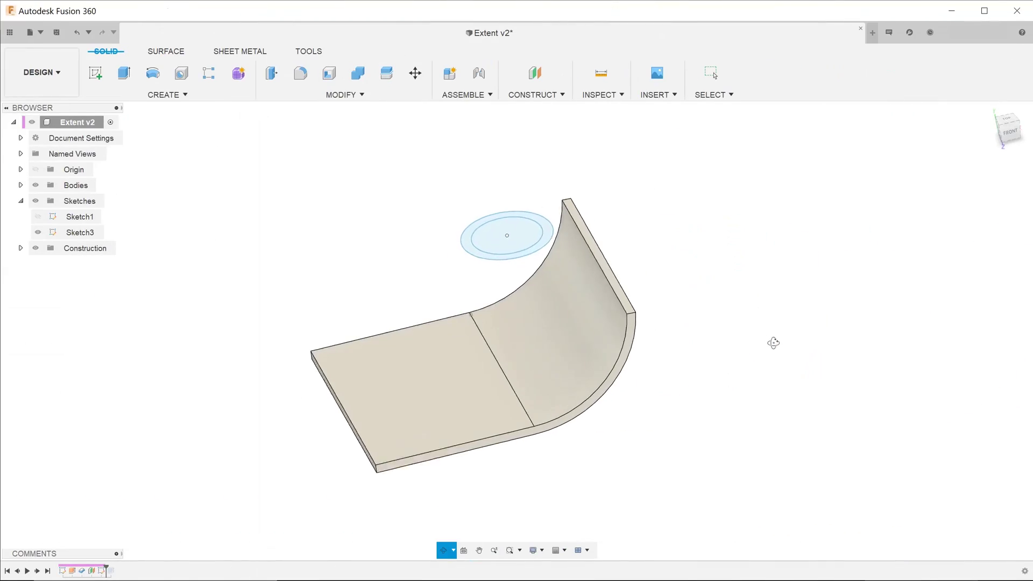
mouse_move(775, 341)
shift+middle_down()
mouse_move(784, 346)
mouse_move(748, 321)
mouse_move(780, 338)
mouse_move(769, 339)
shift+middle_up()
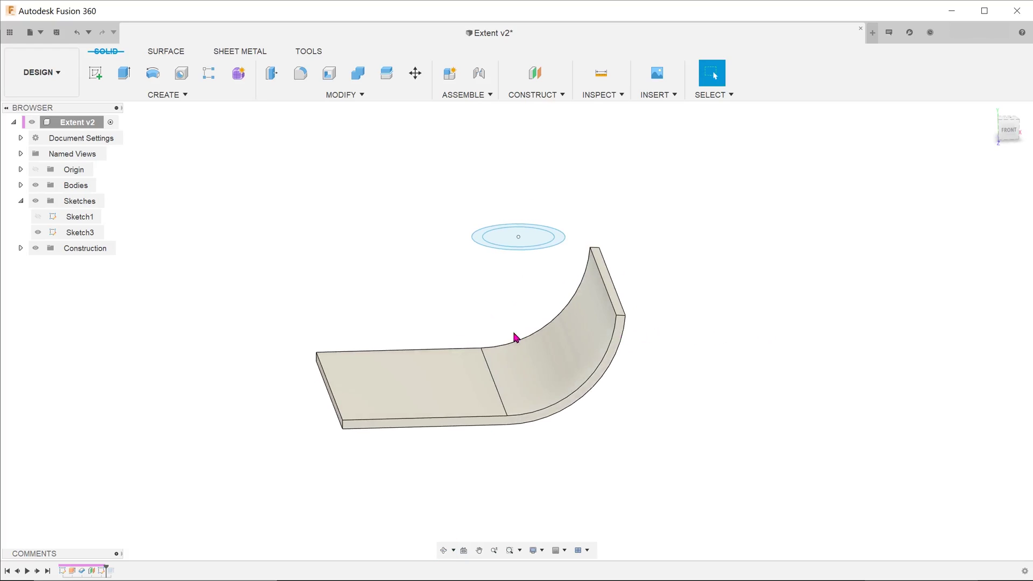
Select and then clear the container's curved inner face, orbiting to a higher angle
click(520, 354)
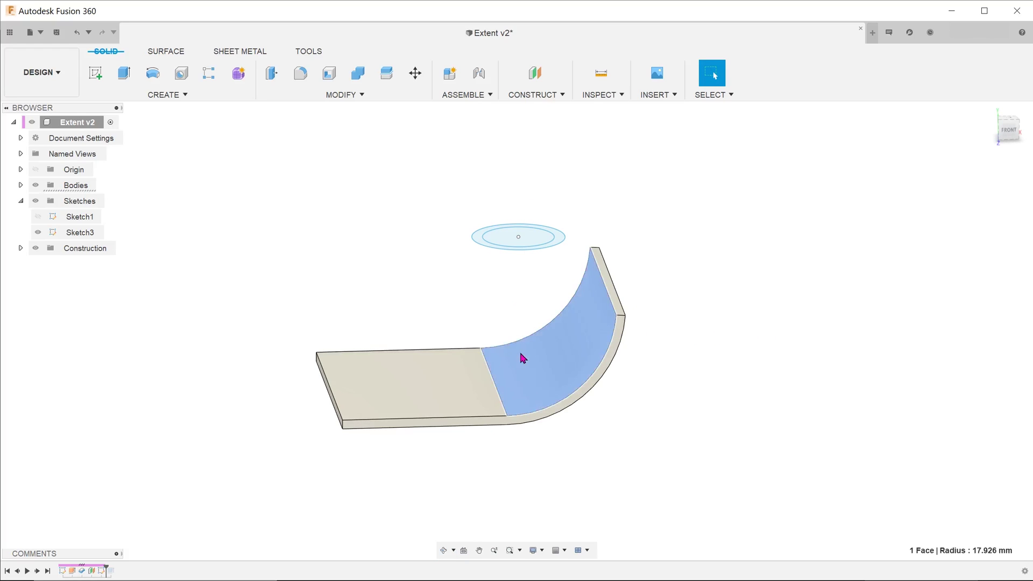
click(460, 276)
shift+middle_drag(466, 275, 538, 242)
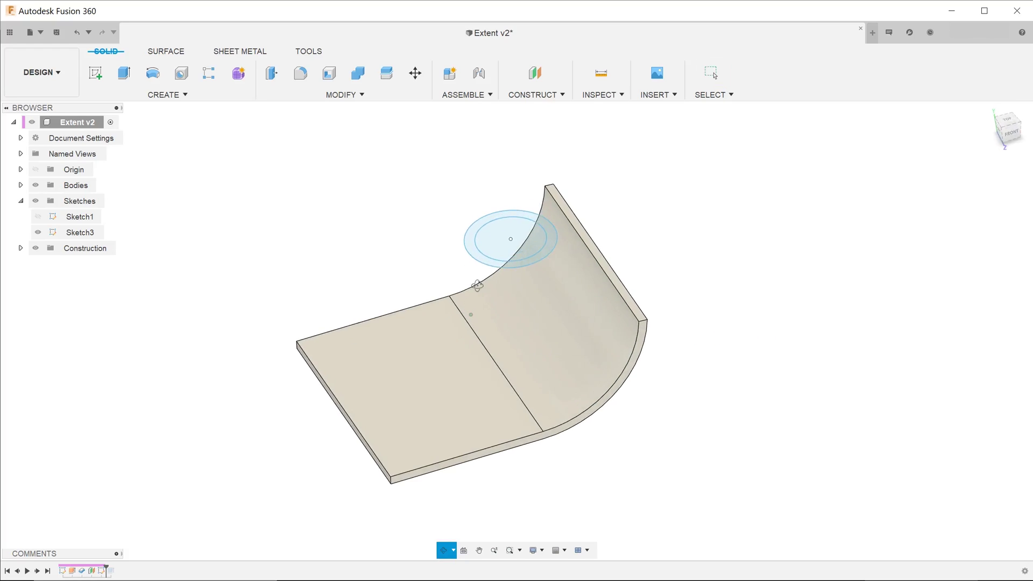
Extrude the circle with Start set to From Object, then clear the chosen base face
key(e)
click(550, 234)
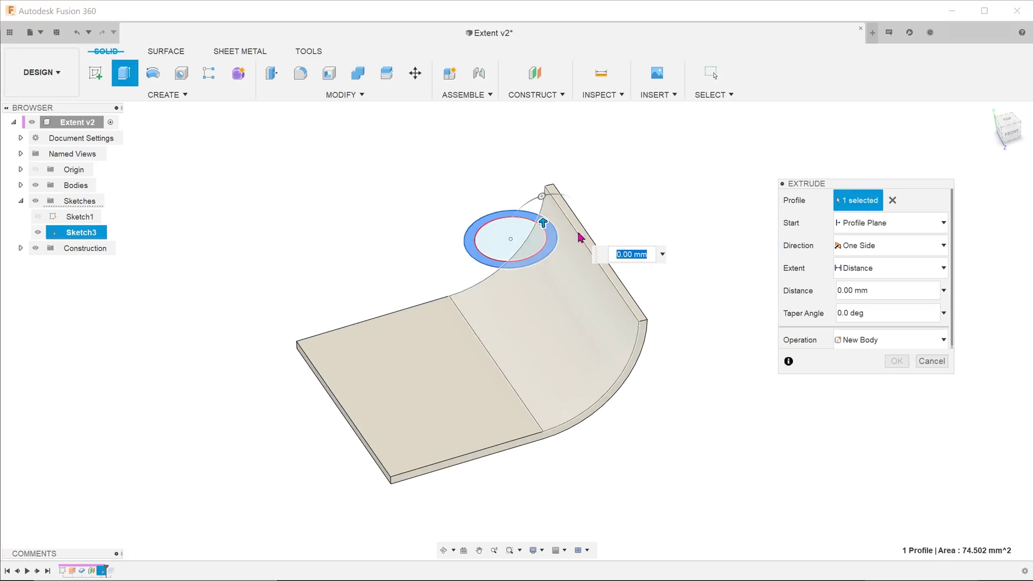
click(919, 224)
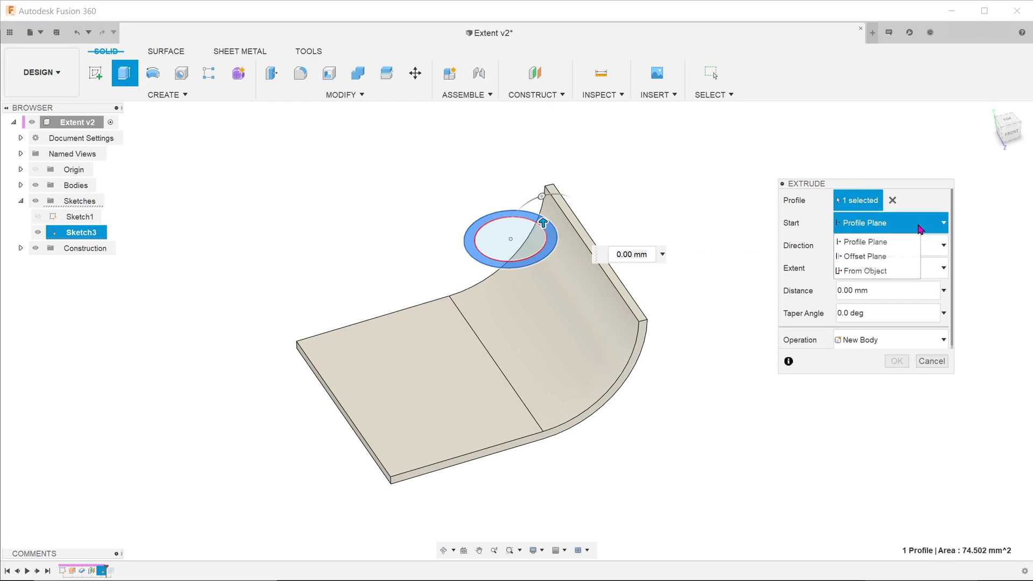
click(897, 277)
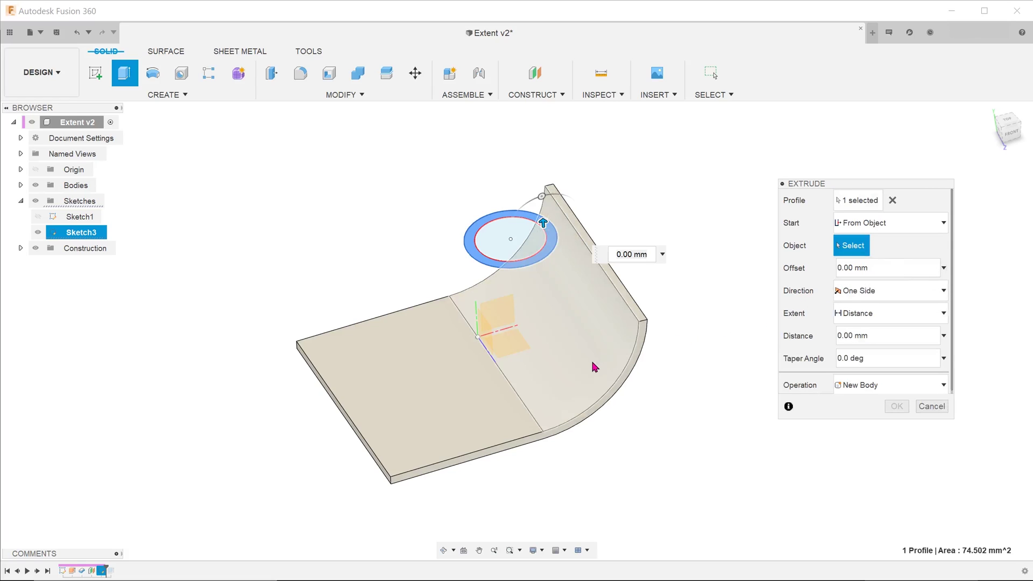
click(482, 417)
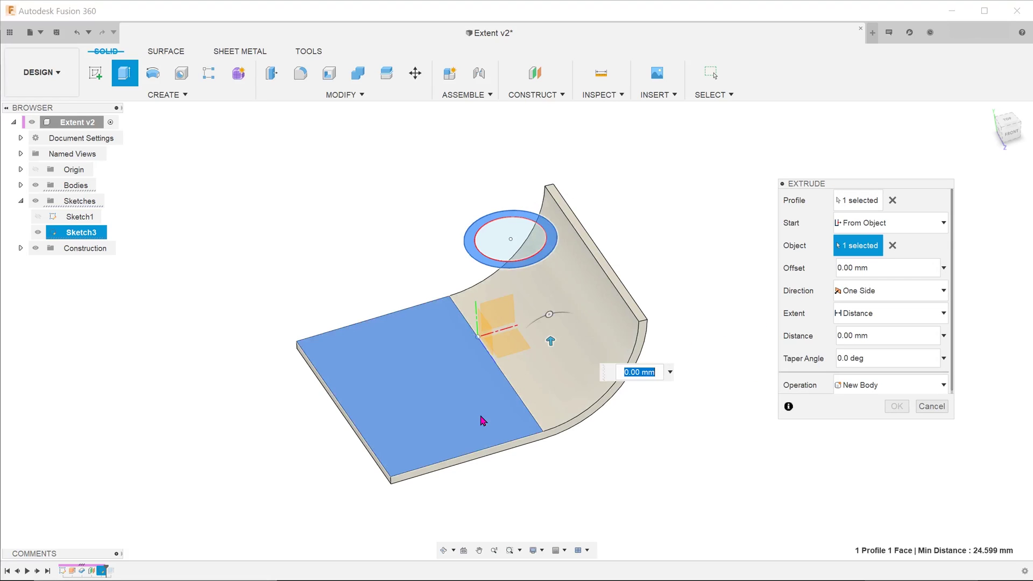
shift+middle_drag(541, 462, 550, 438)
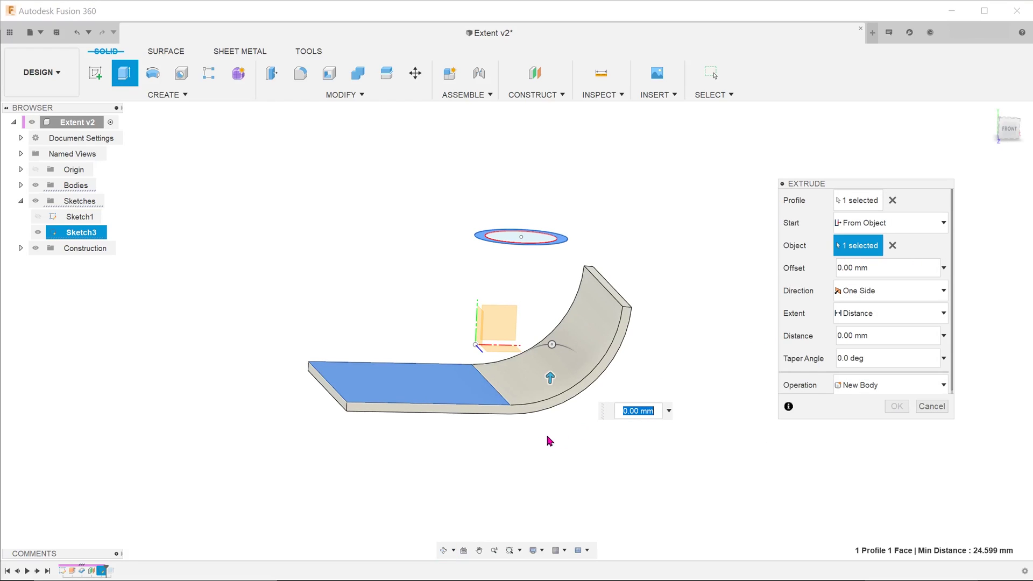
shift+middle_drag(549, 440, 560, 445)
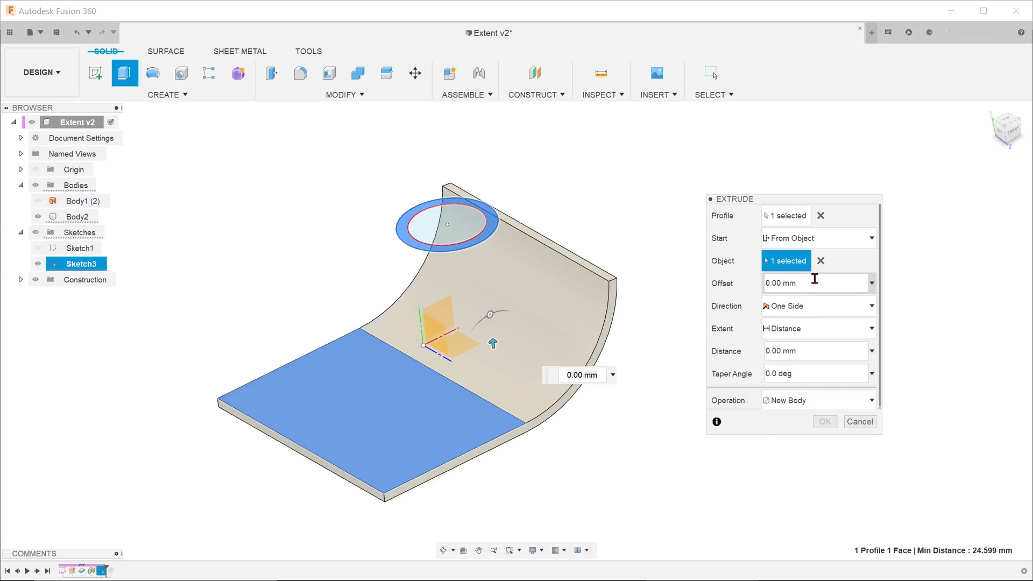
click(821, 261)
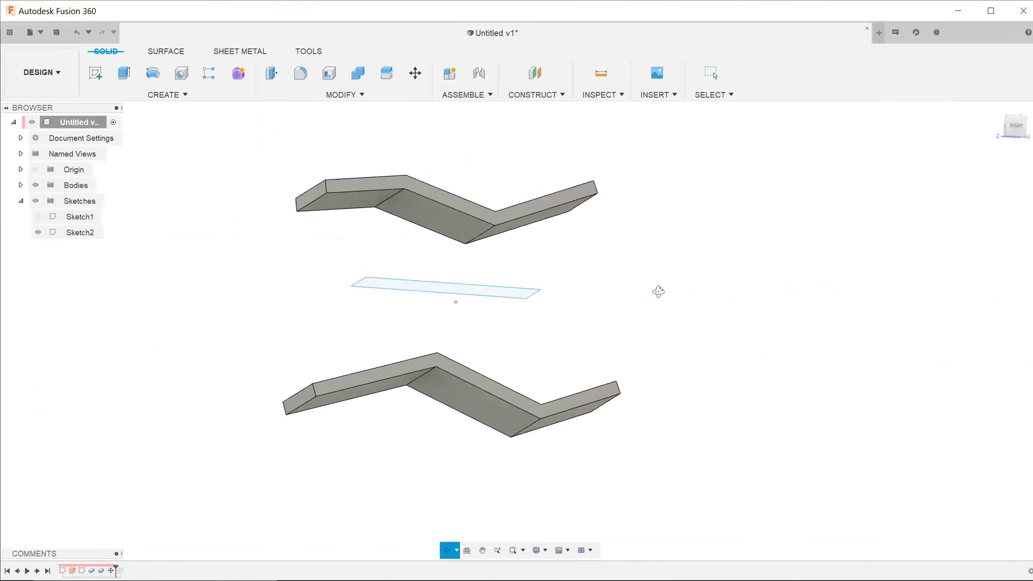
In Untitled v1, select the rectangle profile between the two zigzag plates
mouse_move(657, 290)
mouse_down()
mouse_move(657, 282)
mouse_move(671, 320)
mouse_move(657, 283)
mouse_move(663, 326)
mouse_move(662, 302)
mouse_move(624, 317)
mouse_up()
key(Escape)
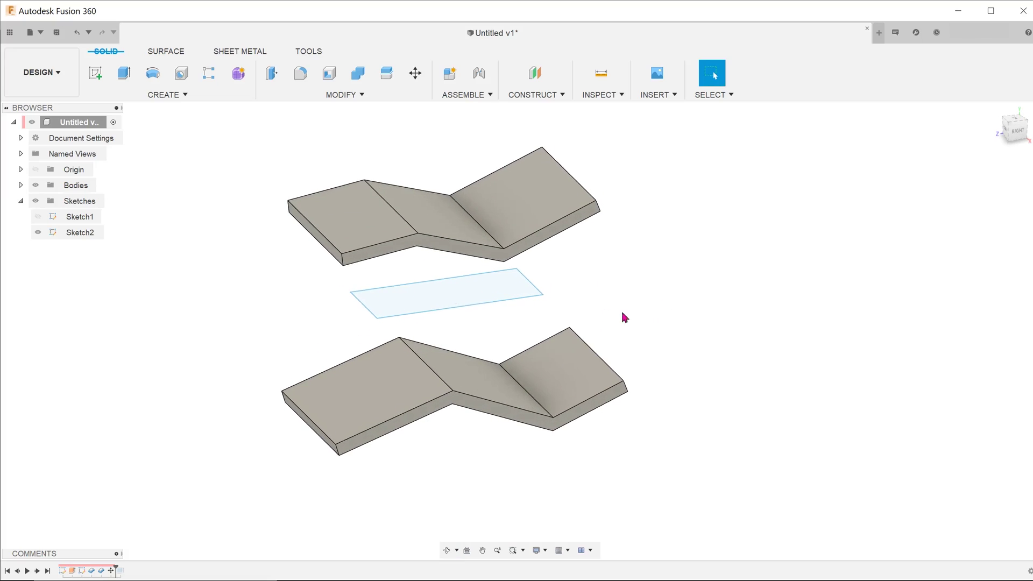
click(504, 296)
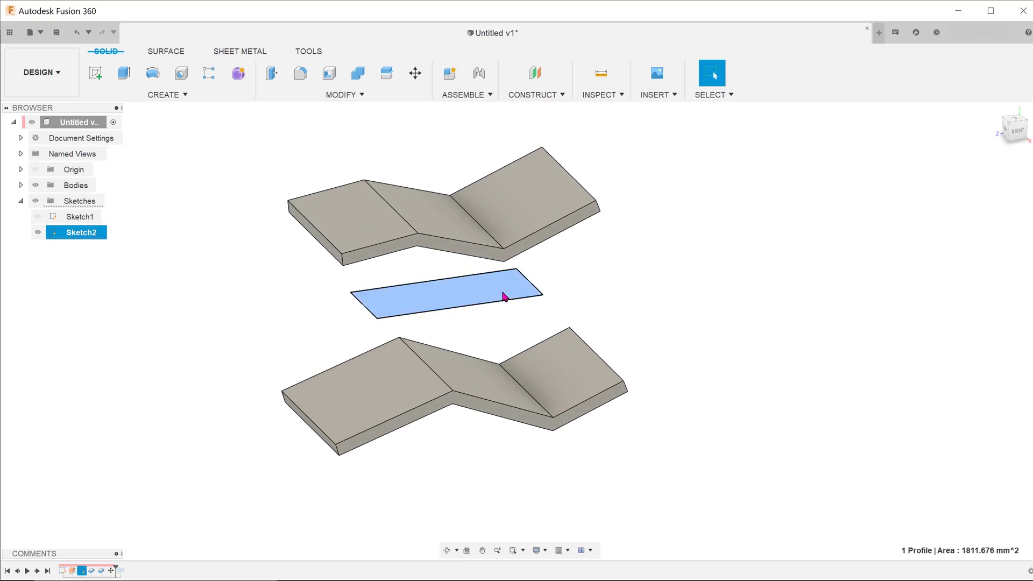
Extrude the rectangle with Direction set to Two Sides
key(e)
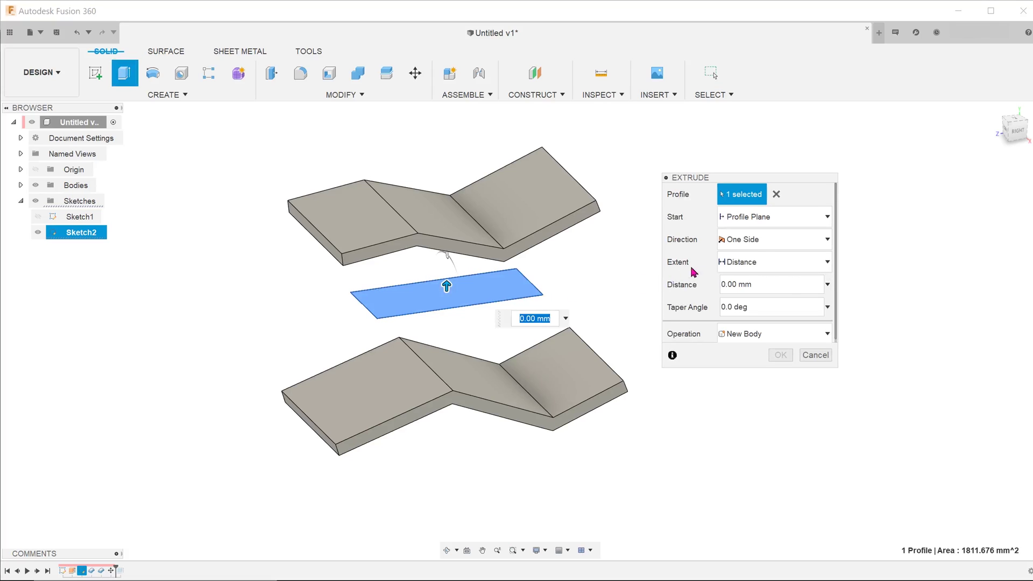
click(775, 240)
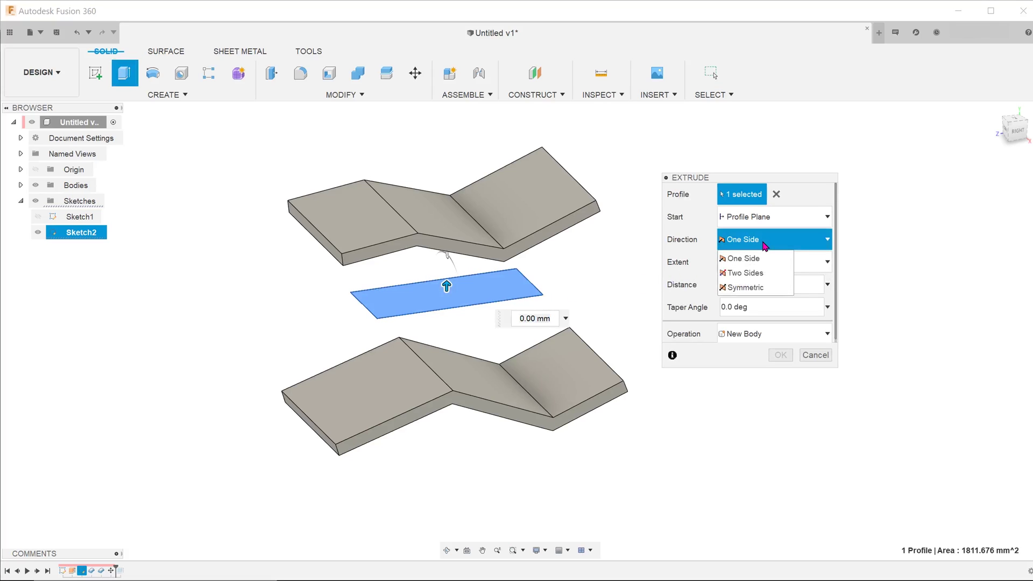
click(764, 273)
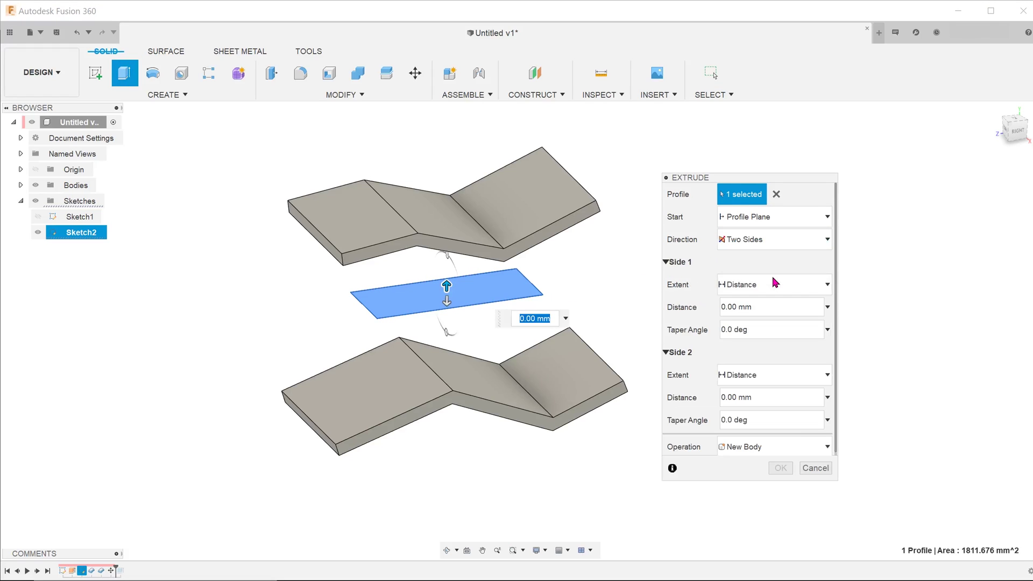
Make side one extend To Object on the upper plate's slanted face with Chain Faces on
shift+middle_drag(625, 282, 618, 260)
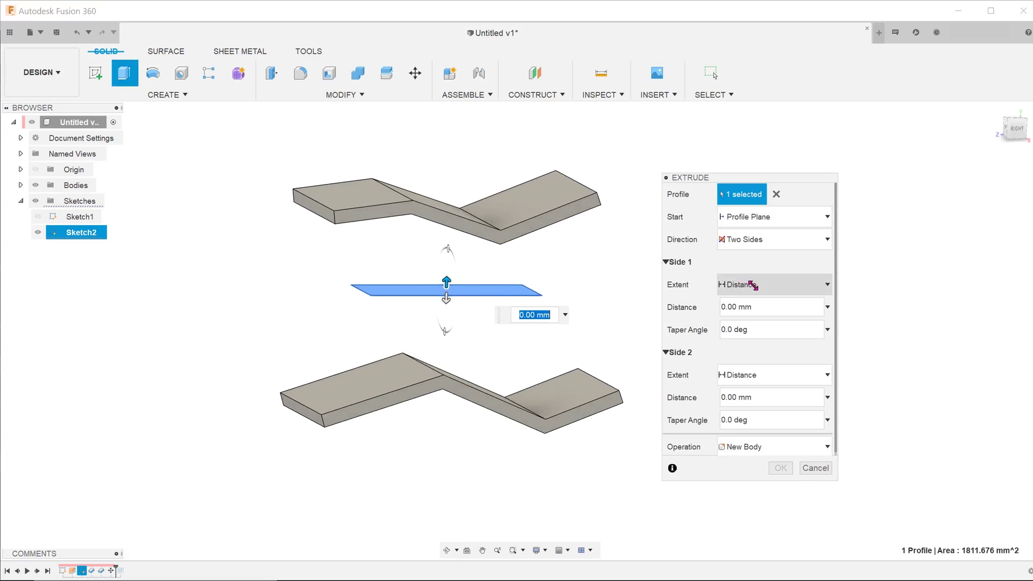
click(774, 284)
click(754, 318)
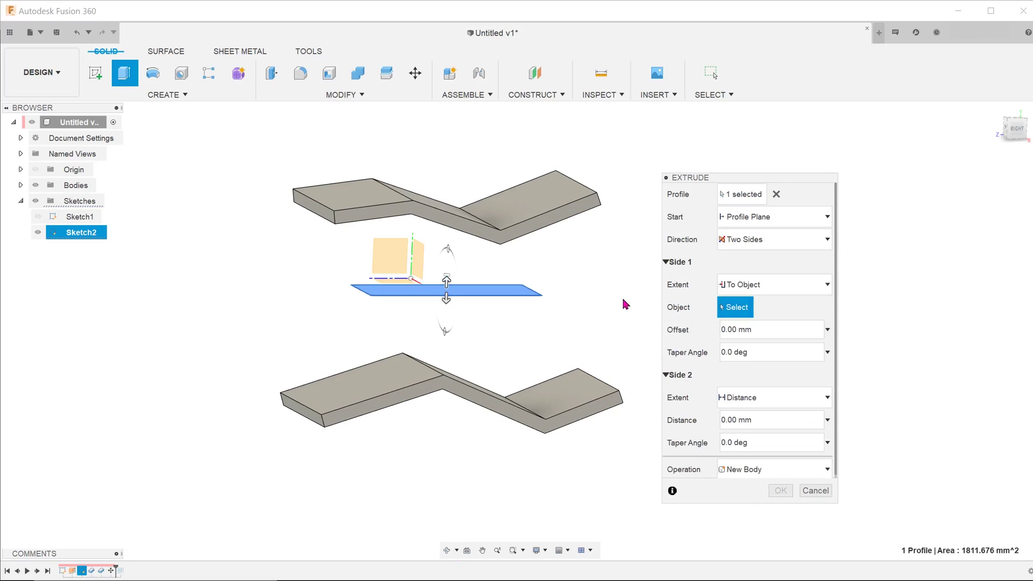
shift+middle_drag(624, 302, 535, 267)
click(436, 220)
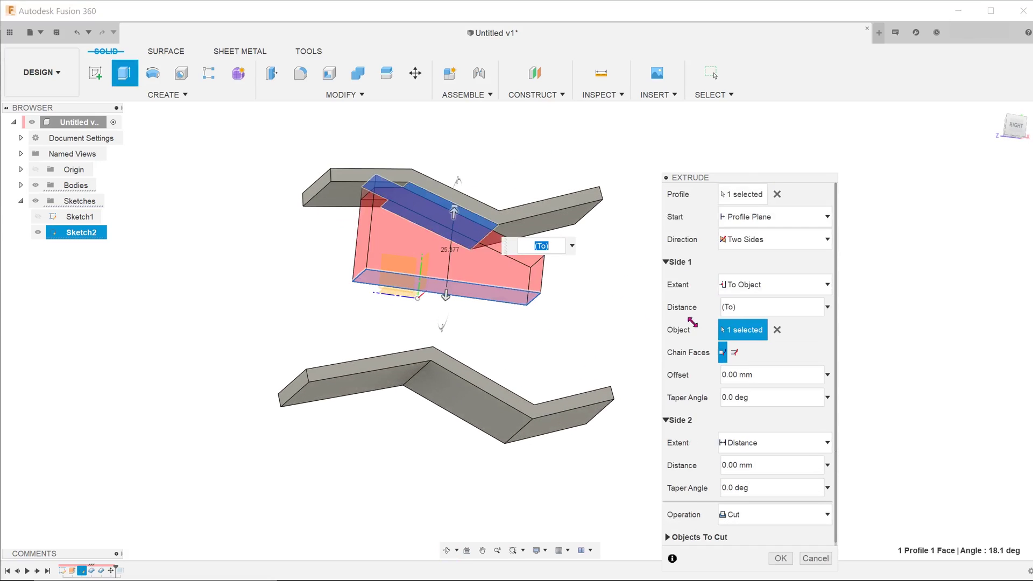
click(734, 353)
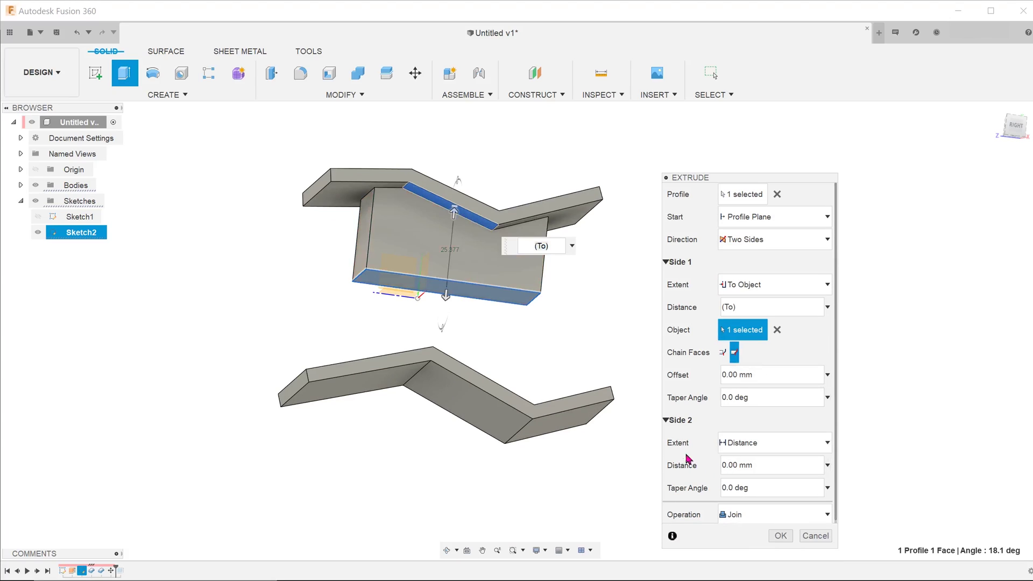
Make side two extend To Object on the lower plate's face
shift+middle_drag(603, 357, 617, 381)
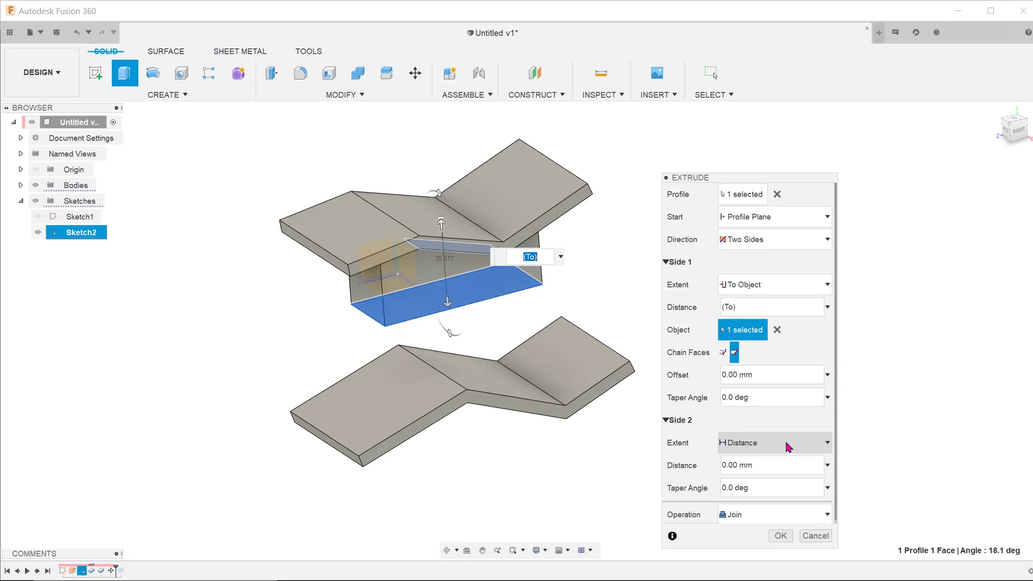
click(729, 444)
click(764, 477)
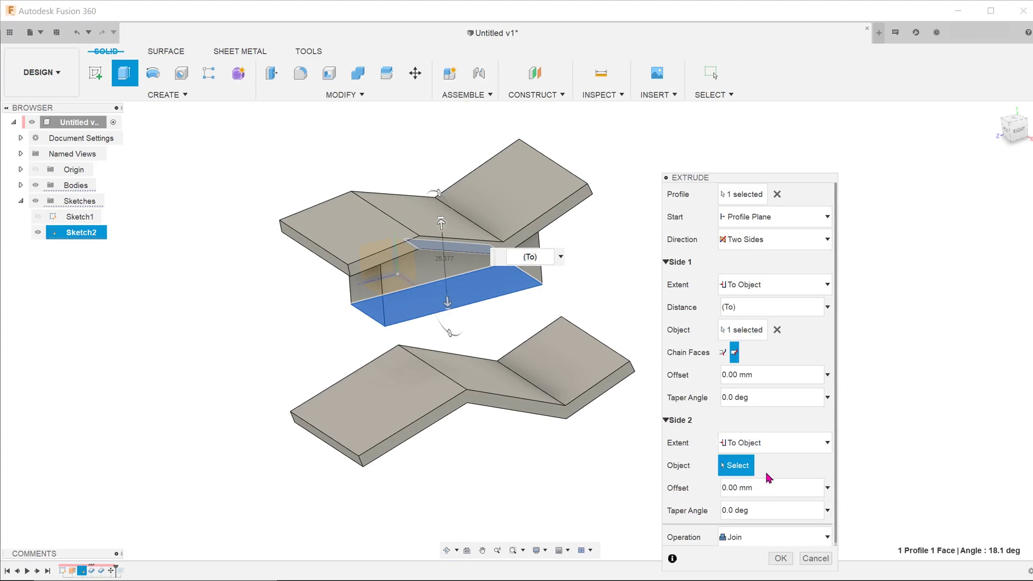
click(487, 387)
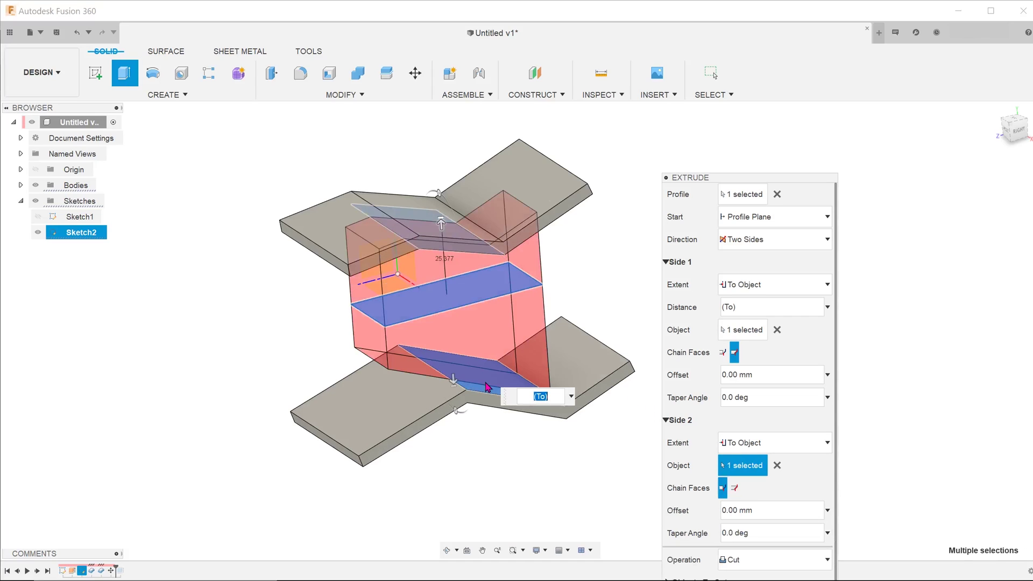